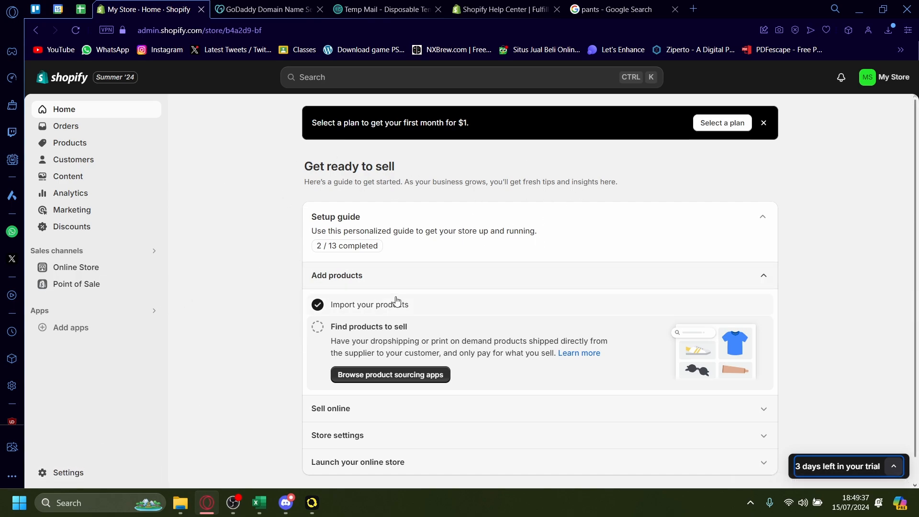
Step: Open the store's domain settings and review the current primary domain and the options to buy or connect one
click(51, 476)
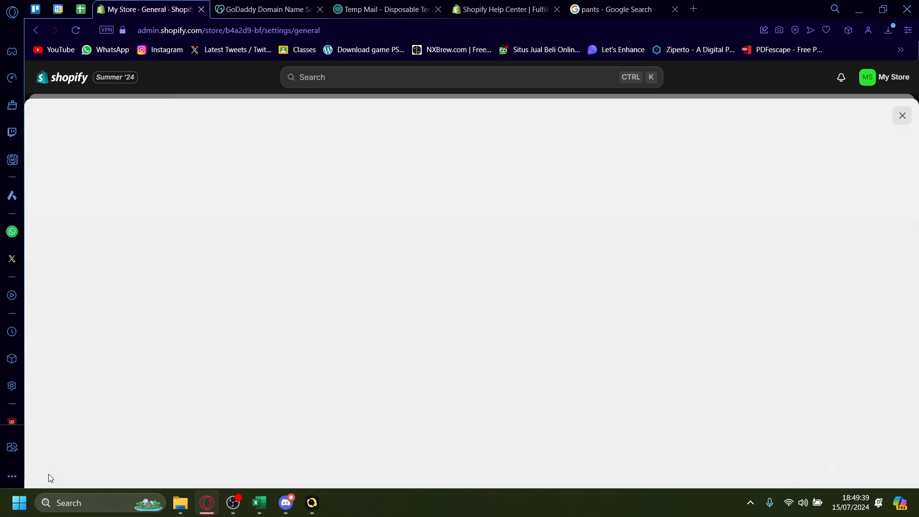
scroll(160, 377, down, 1)
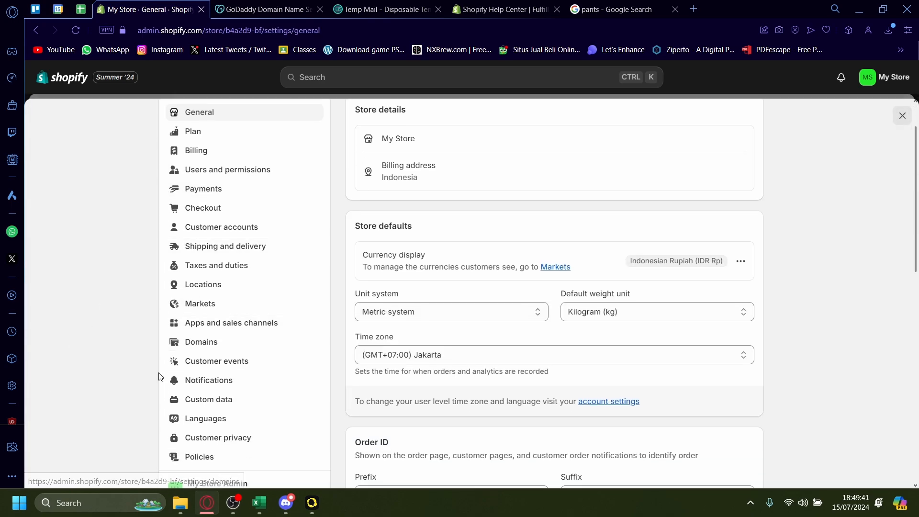
click(217, 347)
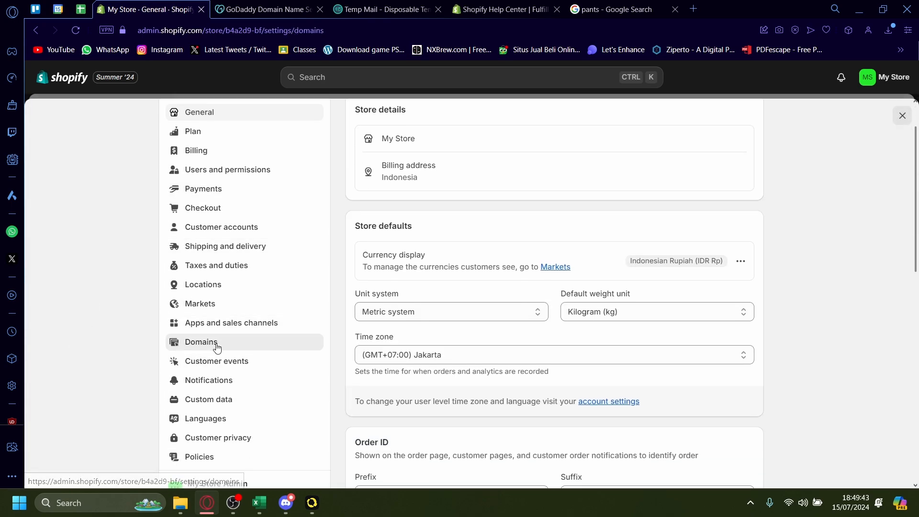
scroll(383, 297, down, 1)
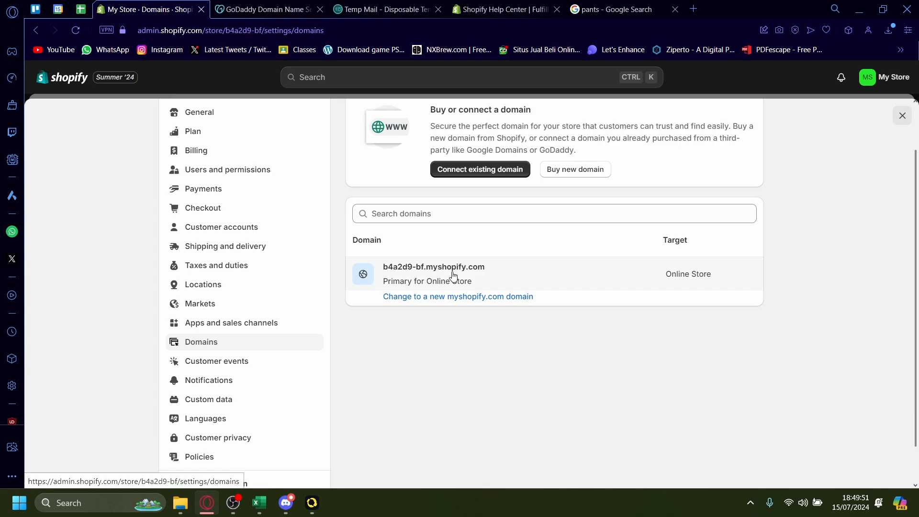
scroll(453, 275, up, 2)
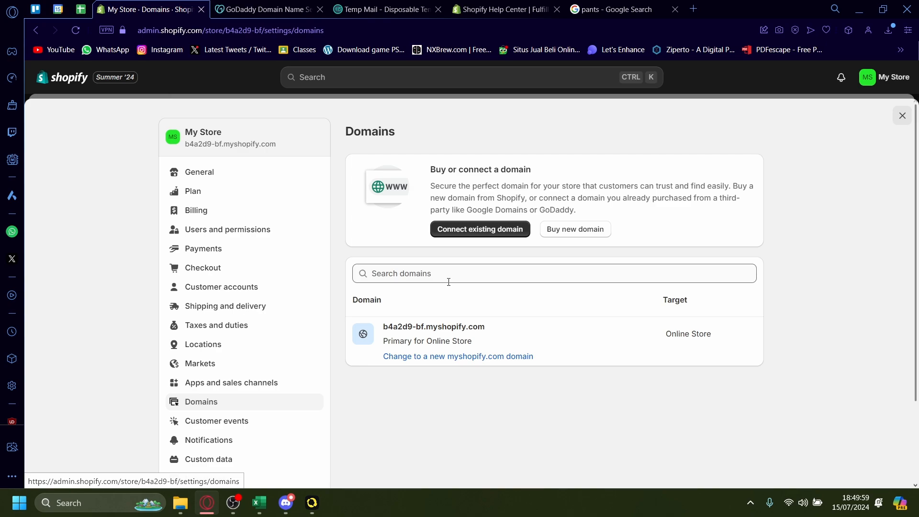
click(443, 274)
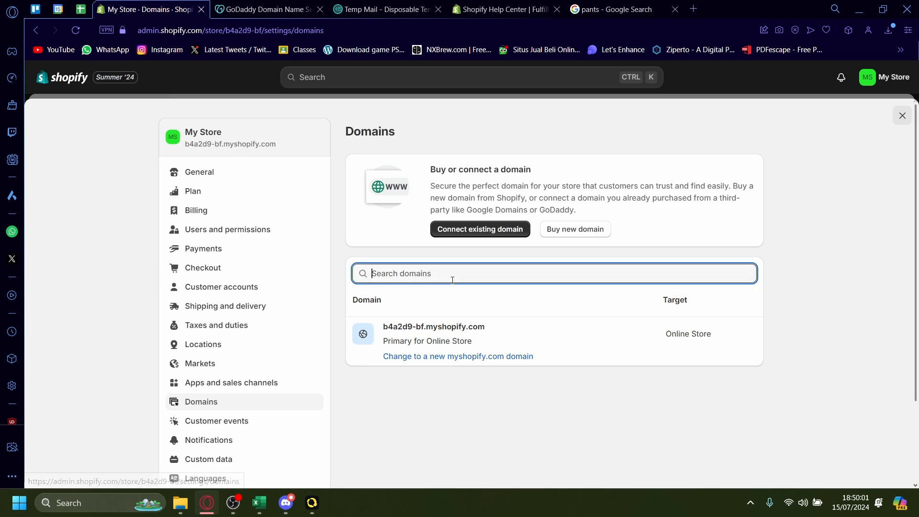
Step: Search for the domain name coolshirts as a new domain to buy, review the suggested alternatives and prices, and leave the settings
click(555, 229)
drag(407, 205, 312, 200)
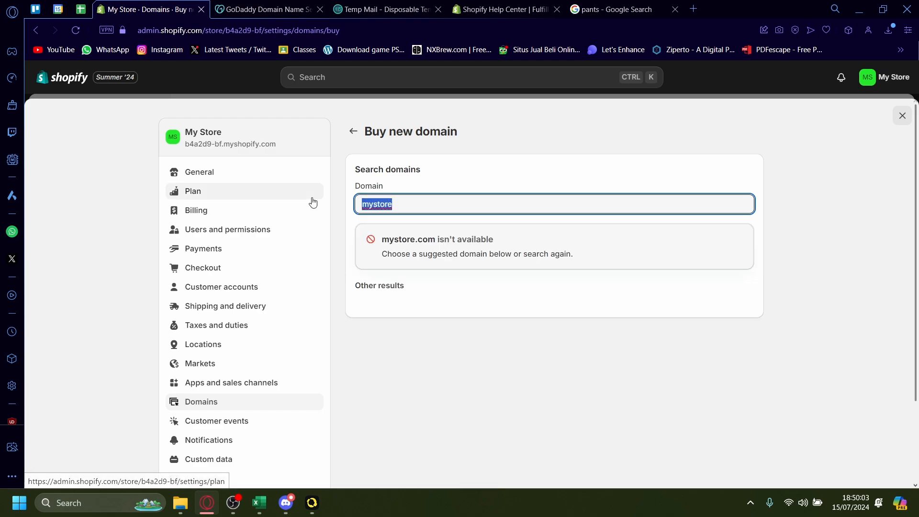
text(coolshirts)
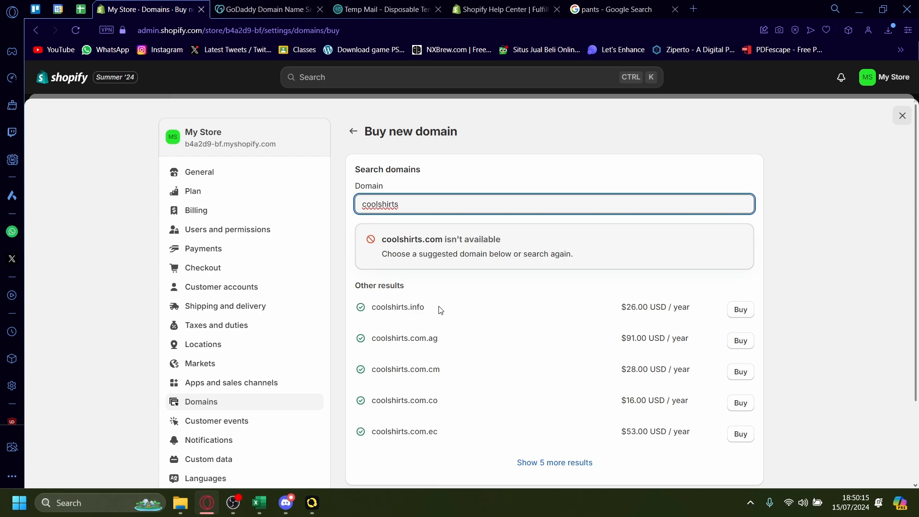
scroll(370, 296, down, 1)
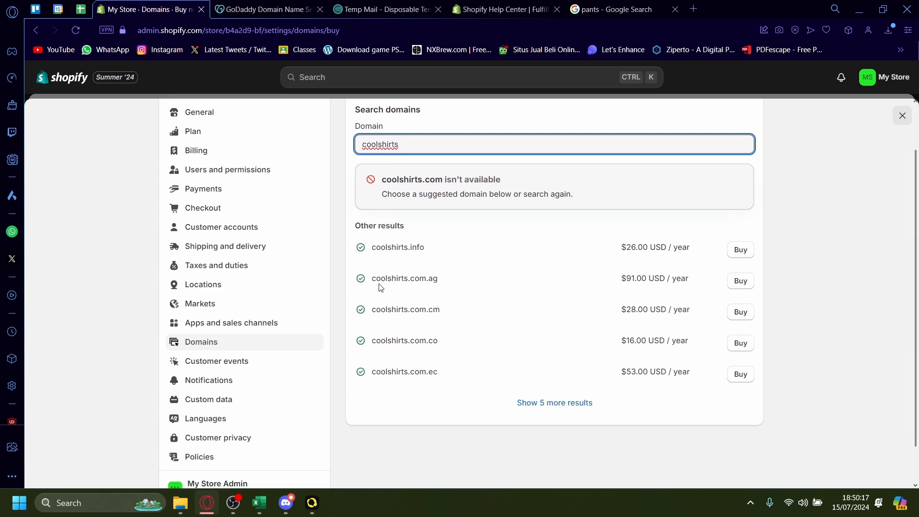
scroll(527, 311, down, 1)
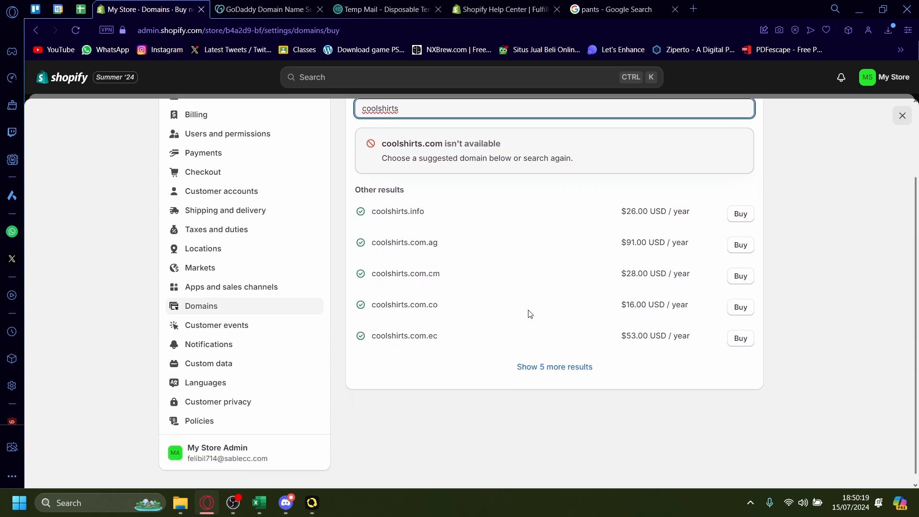
scroll(528, 312, up, 1)
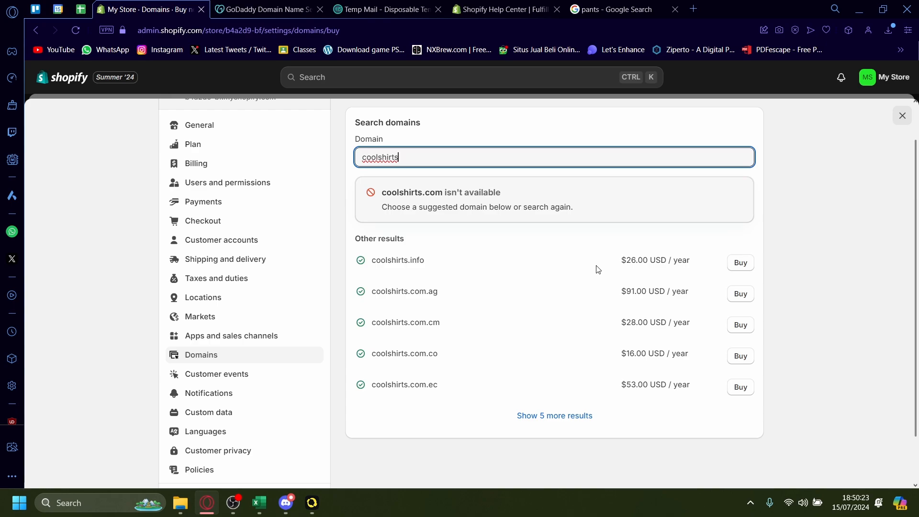
scroll(598, 270, down, 1)
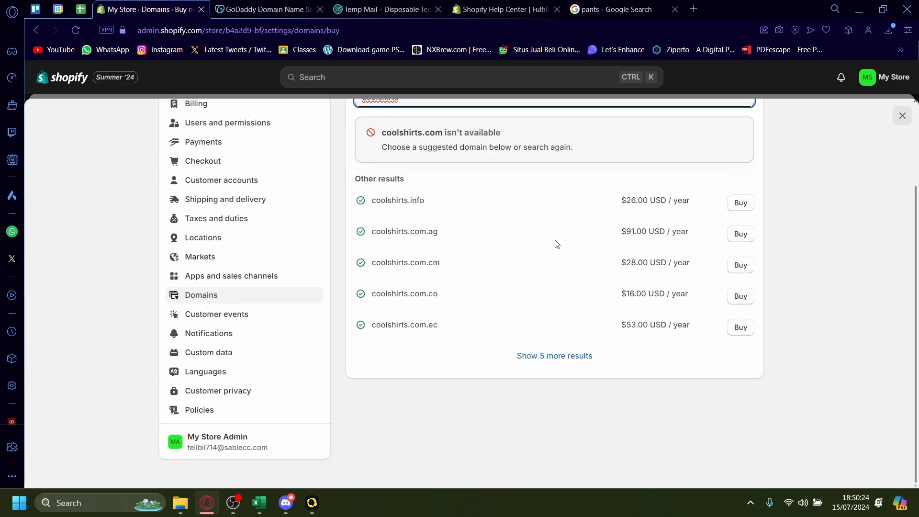
click(902, 116)
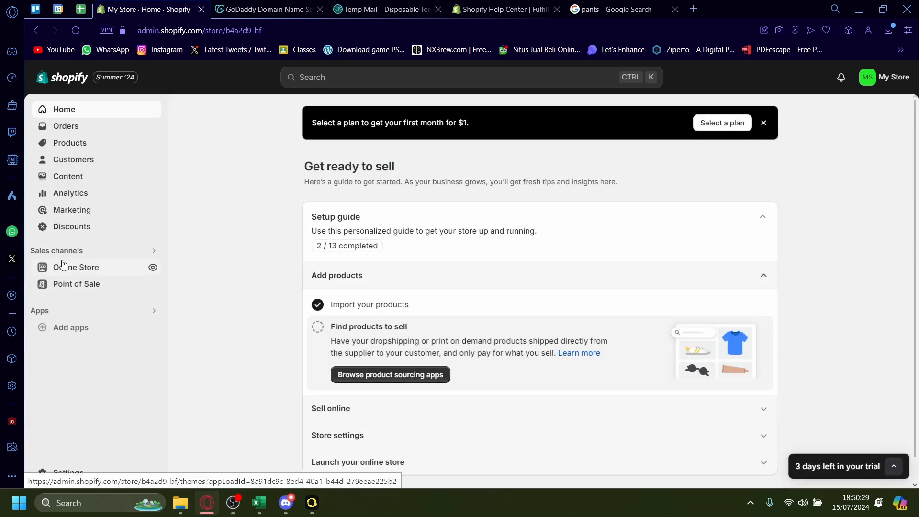
Step: Open the online store's Themes page and look through the current theme, the theme library and the popular free themes
click(66, 269)
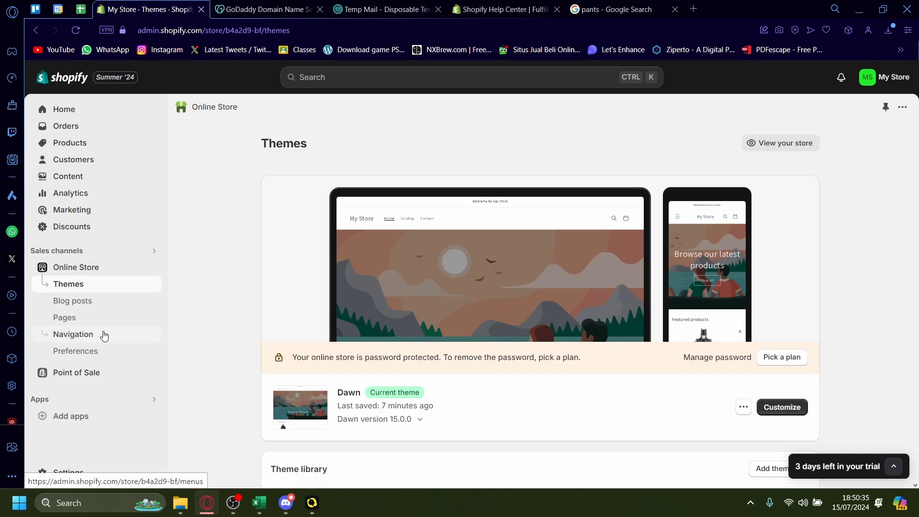
scroll(437, 297, down, 3)
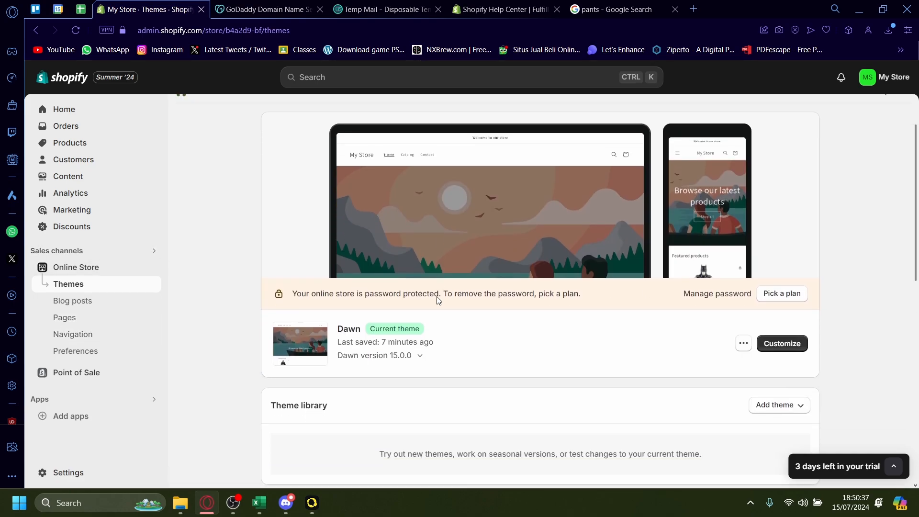
scroll(442, 286, up, 3)
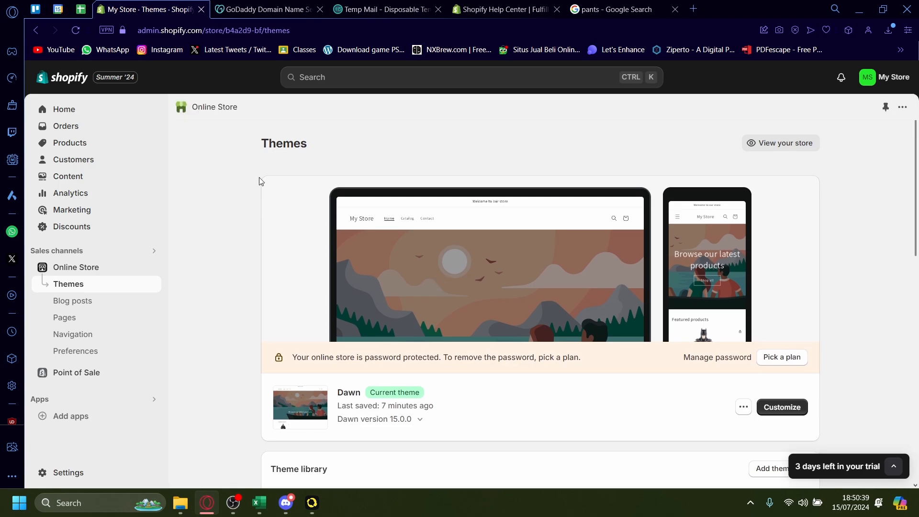
drag(260, 142, 368, 143)
scroll(369, 143, down, 10)
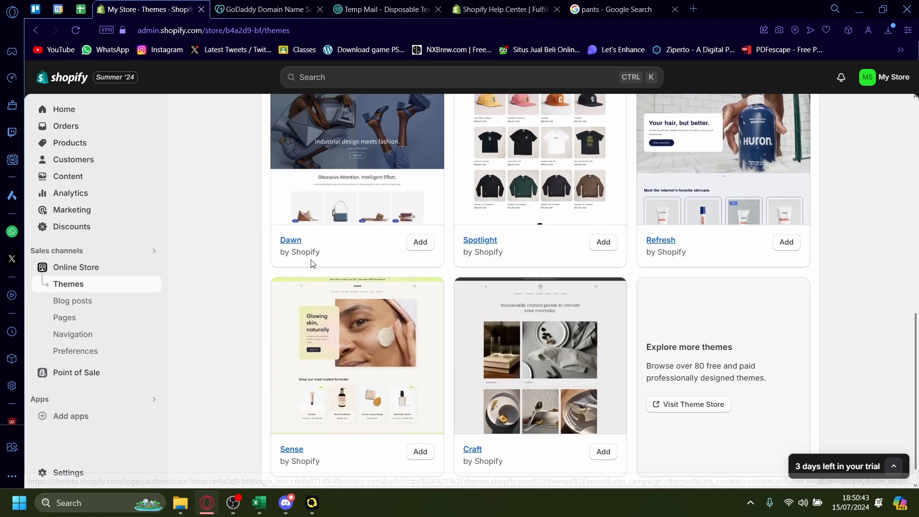
scroll(673, 217, down, 1)
Step: Visit the Shopify Theme Store and browse the available free and paid themes with their prices and features
click(667, 373)
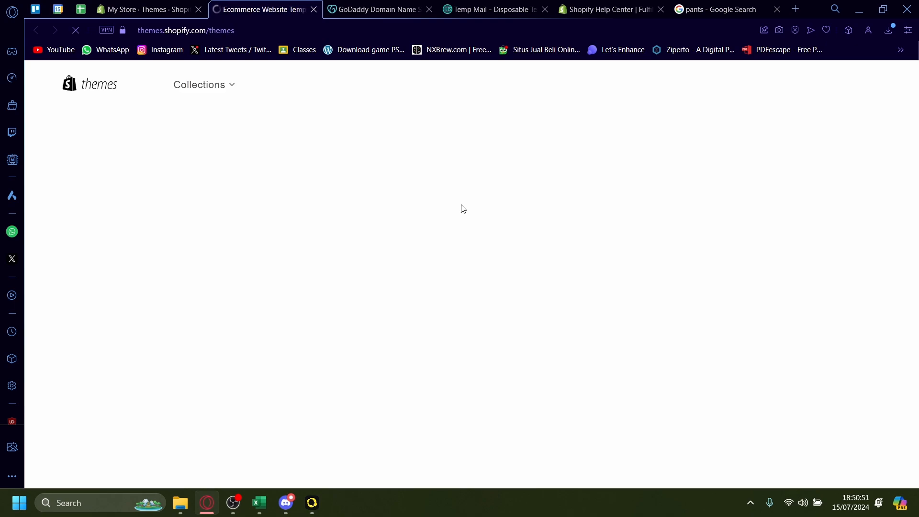
scroll(463, 209, down, 5)
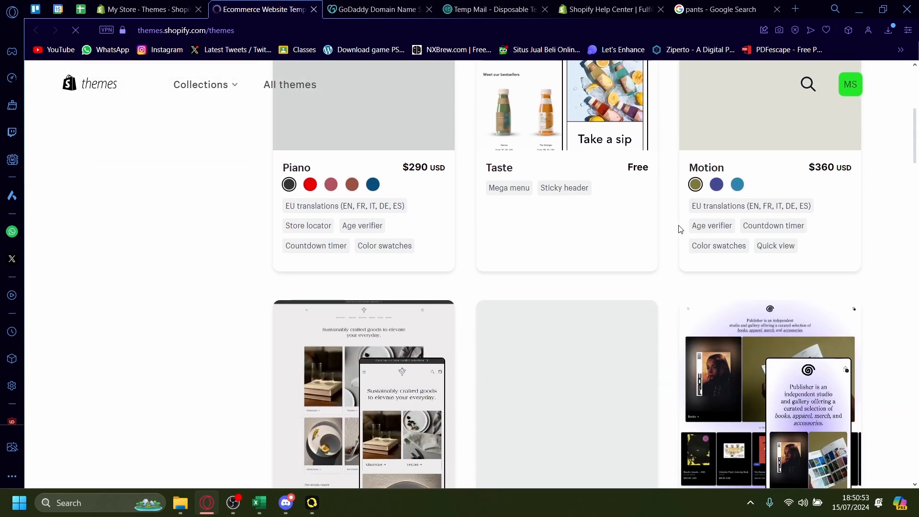
scroll(718, 259, up, 4)
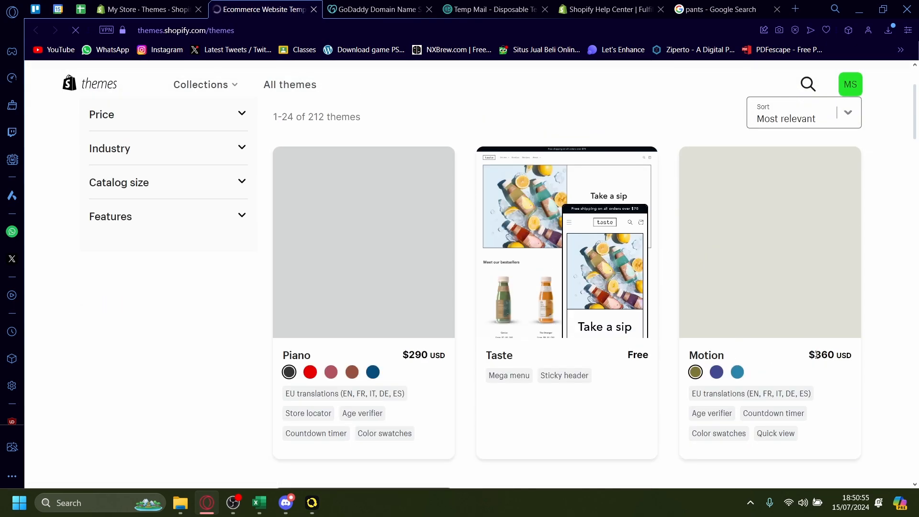
scroll(790, 354, down, 3)
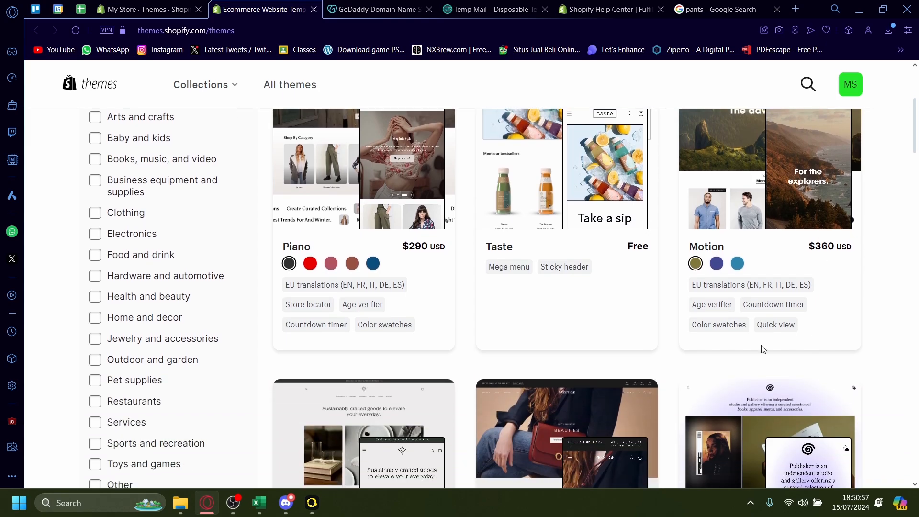
scroll(431, 244, down, 4)
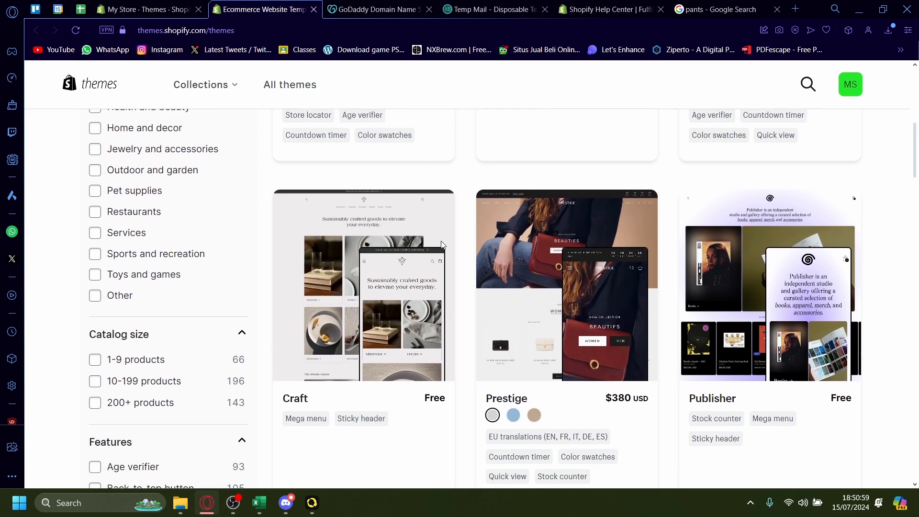
scroll(499, 330, down, 3)
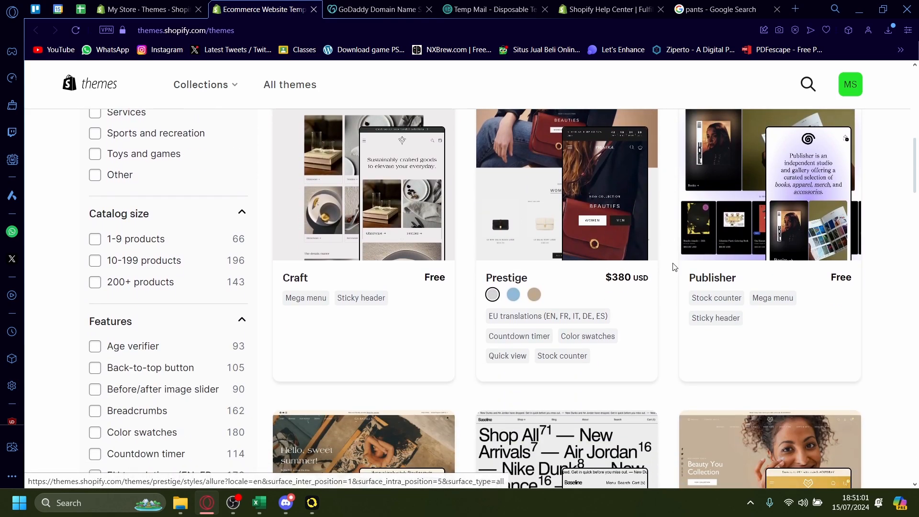
scroll(754, 265, down, 5)
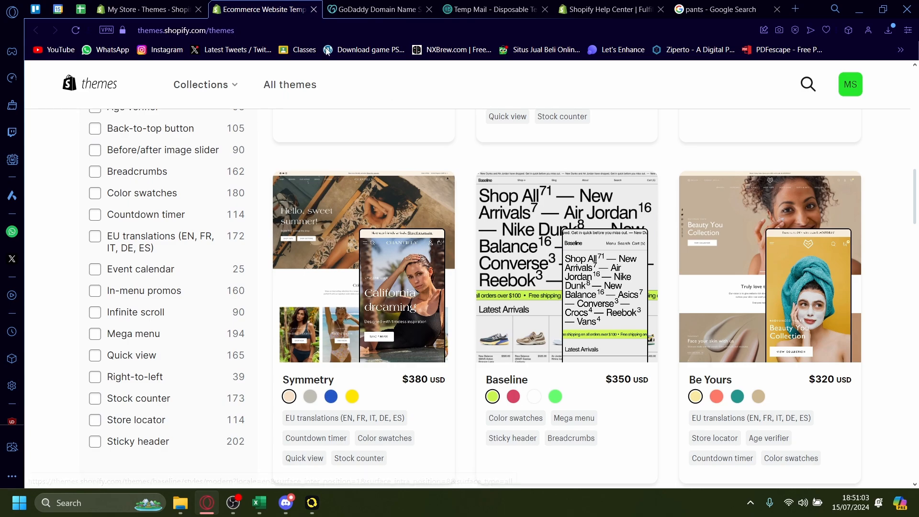
Step: Return to the store's Themes page and open the current Dawn theme for customization
click(146, 9)
scroll(329, 186, up, 8)
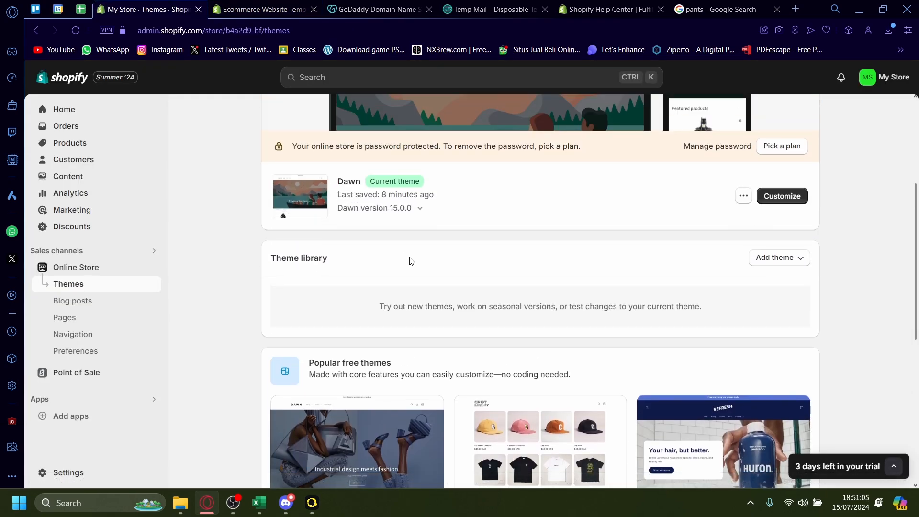
scroll(410, 260, up, 1)
click(773, 262)
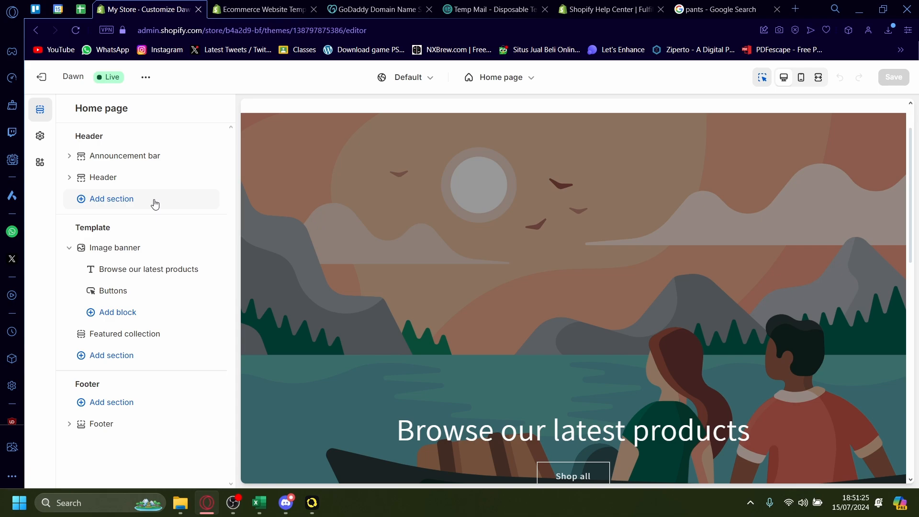
Step: Inspect the home page's Image banner section and its preview in the theme editor
scroll(341, 232, down, 3)
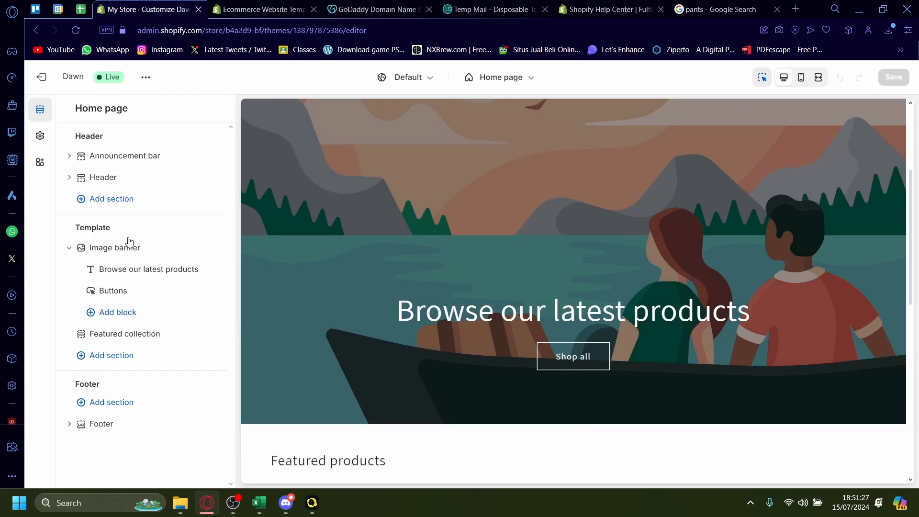
click(120, 248)
click(69, 109)
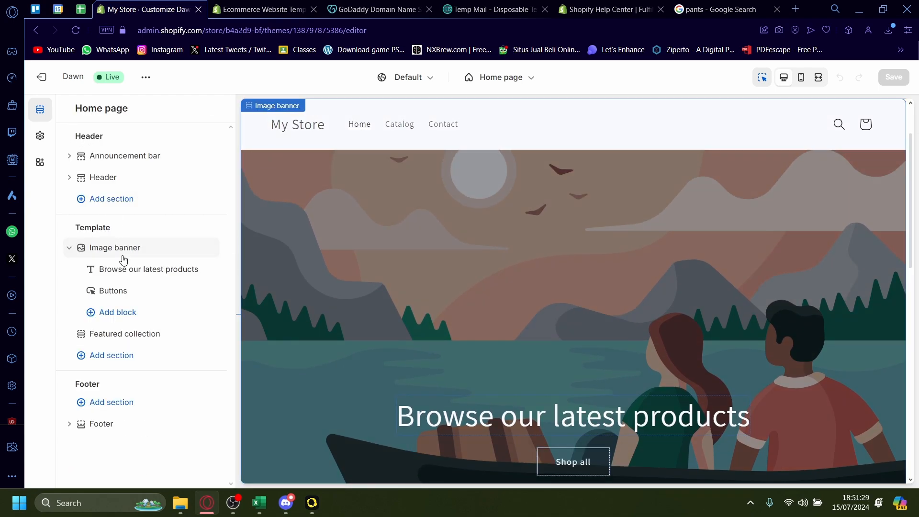
scroll(244, 268, down, 2)
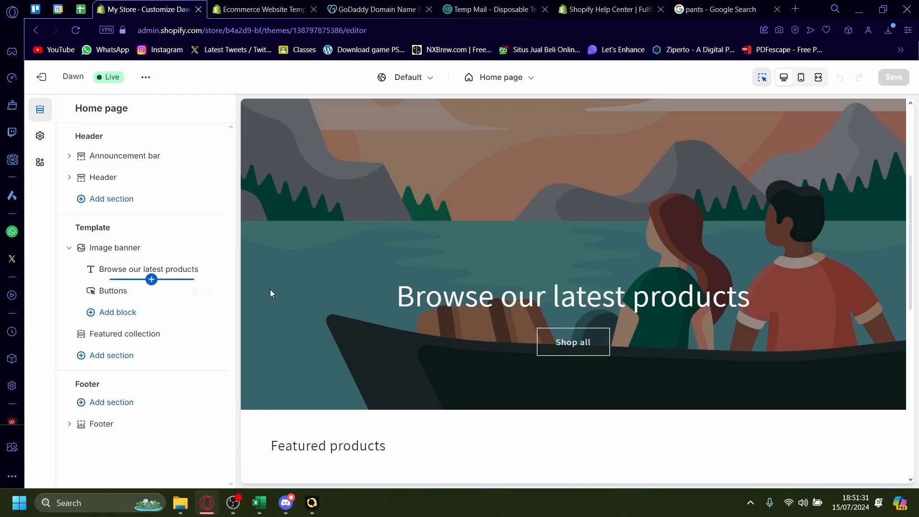
Step: Inspect the Image banner's Buttons block, including the first button's label and the destinations available for its link
click(106, 290)
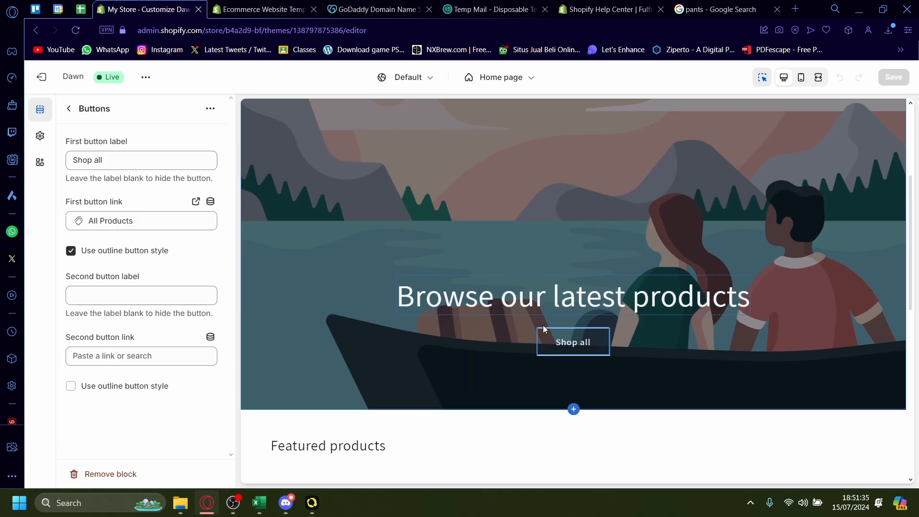
click(125, 158)
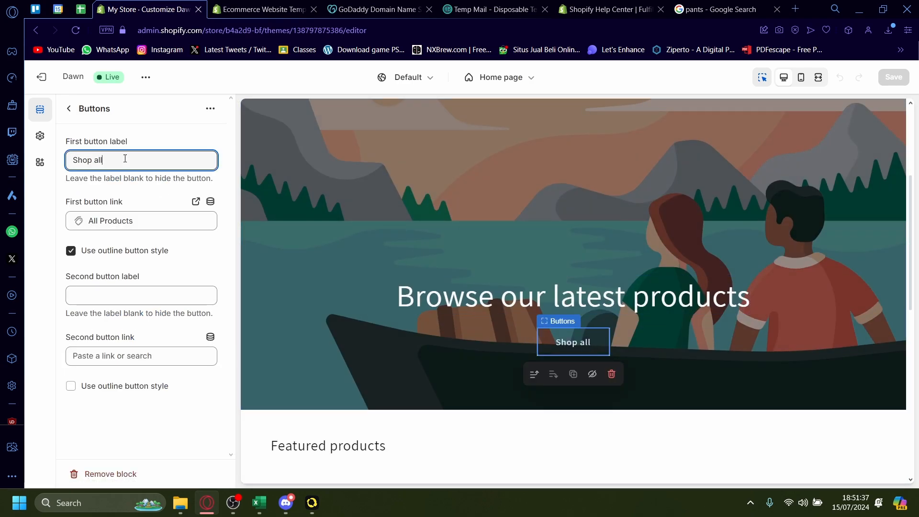
click(68, 108)
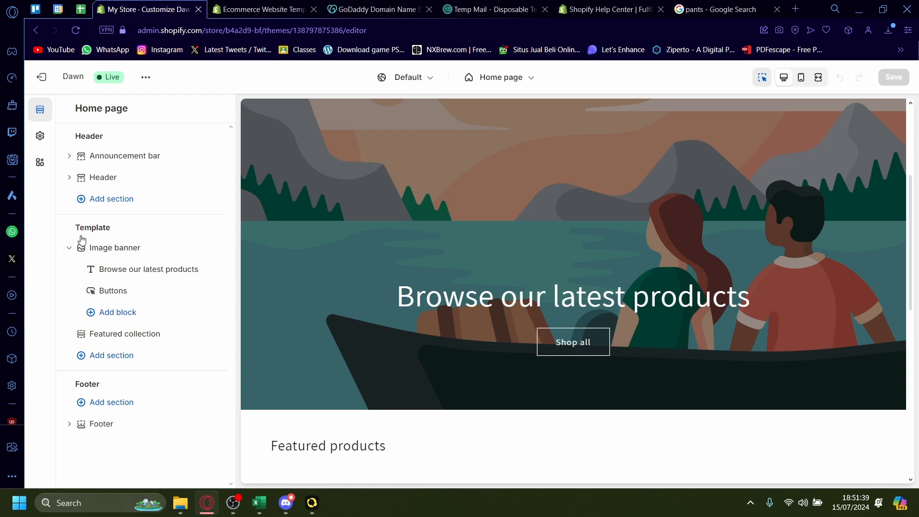
click(113, 291)
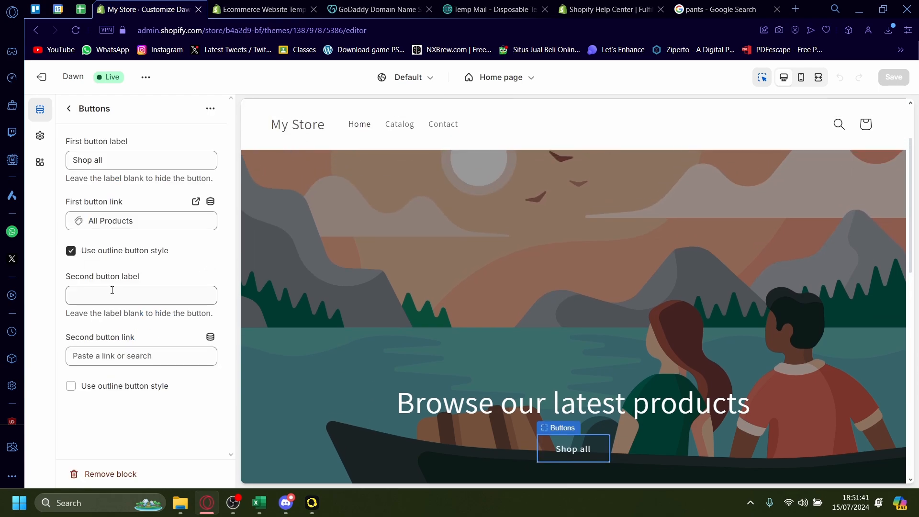
drag(120, 160, 79, 158)
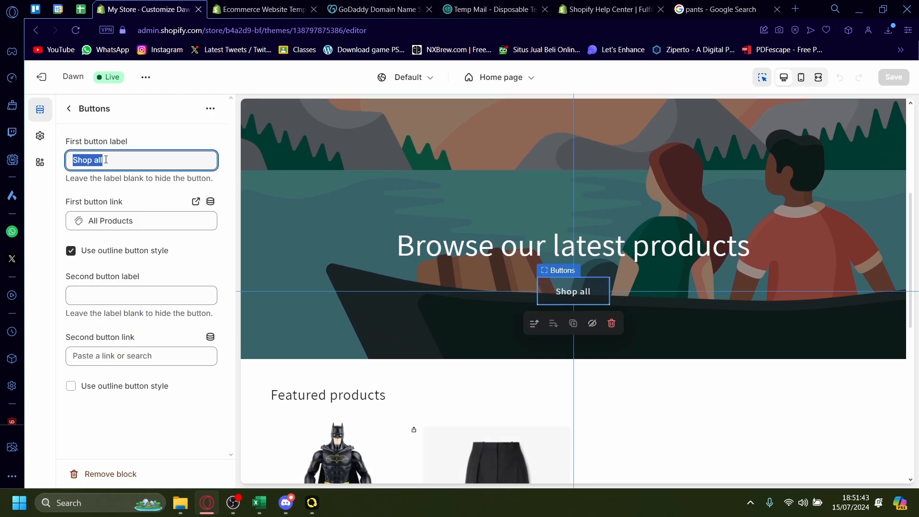
drag(66, 202, 86, 222)
click(132, 204)
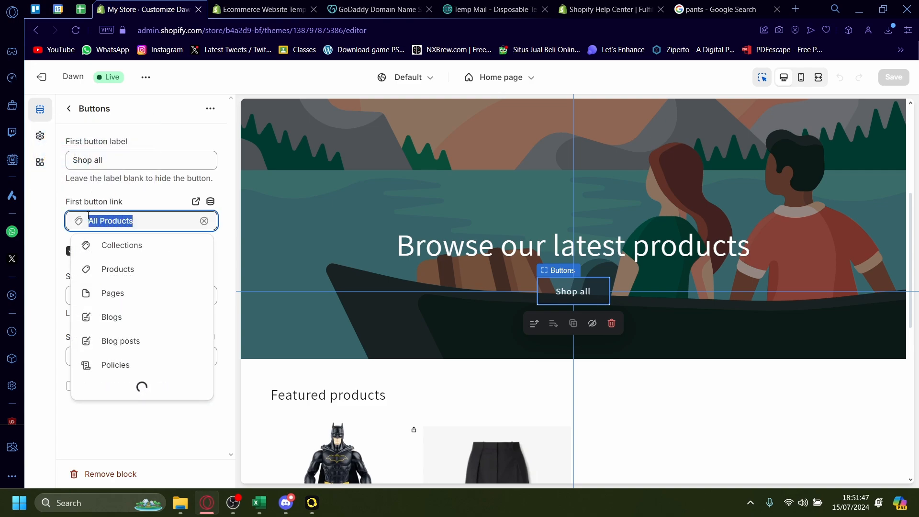
click(138, 224)
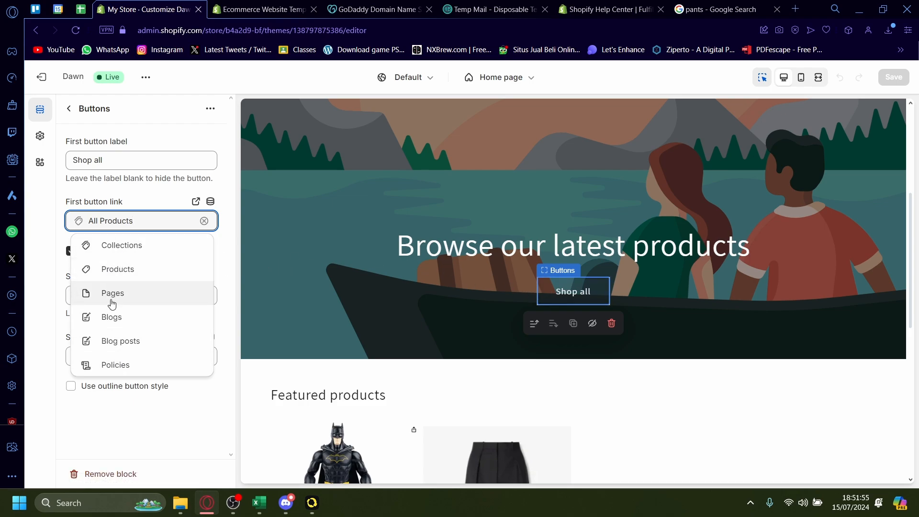
click(150, 200)
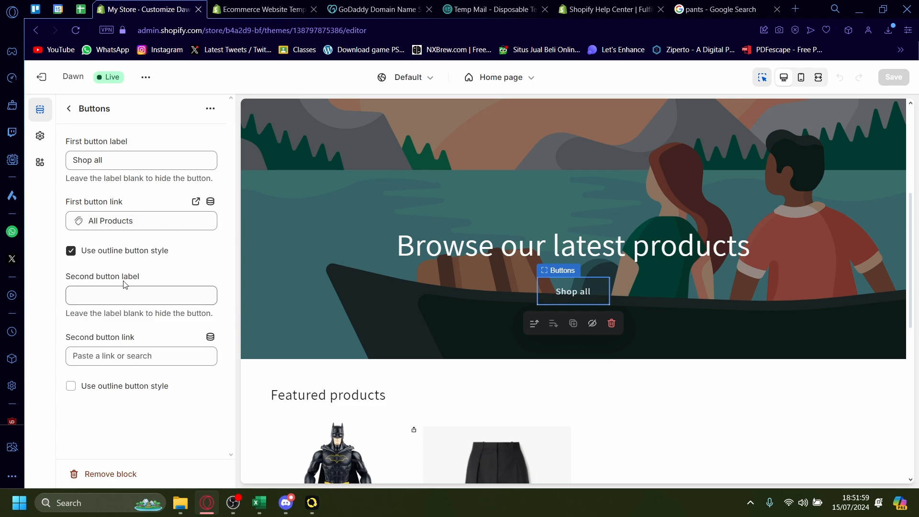
click(69, 109)
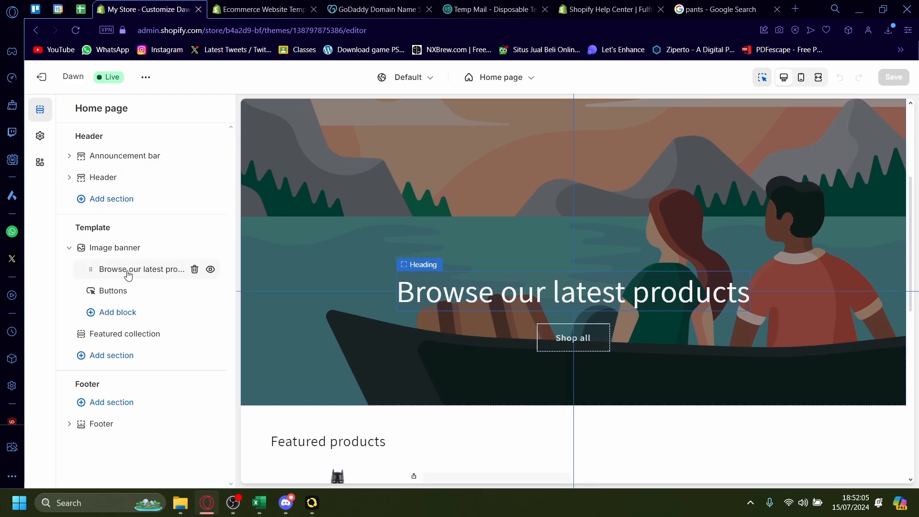
Step: Change the Image banner's heading text to "Buy my stuff please"
click(128, 273)
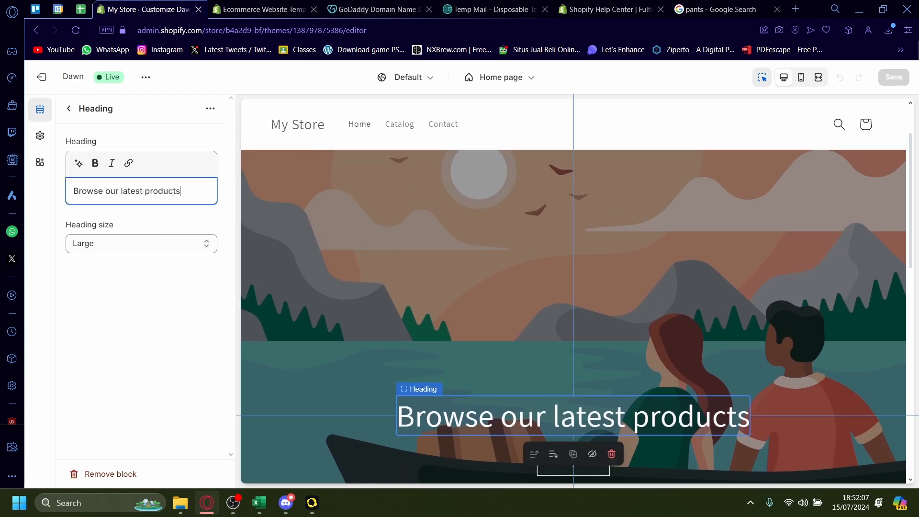
text(Buy )
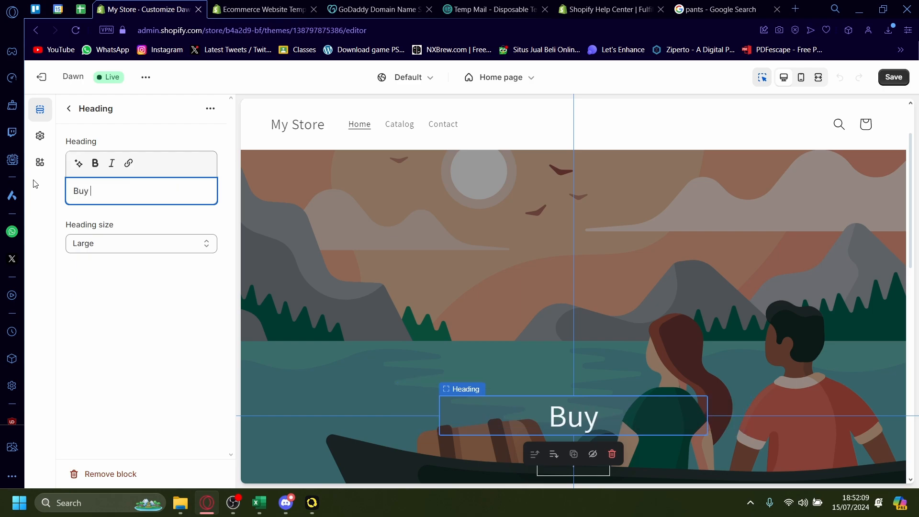
text(my stuff please)
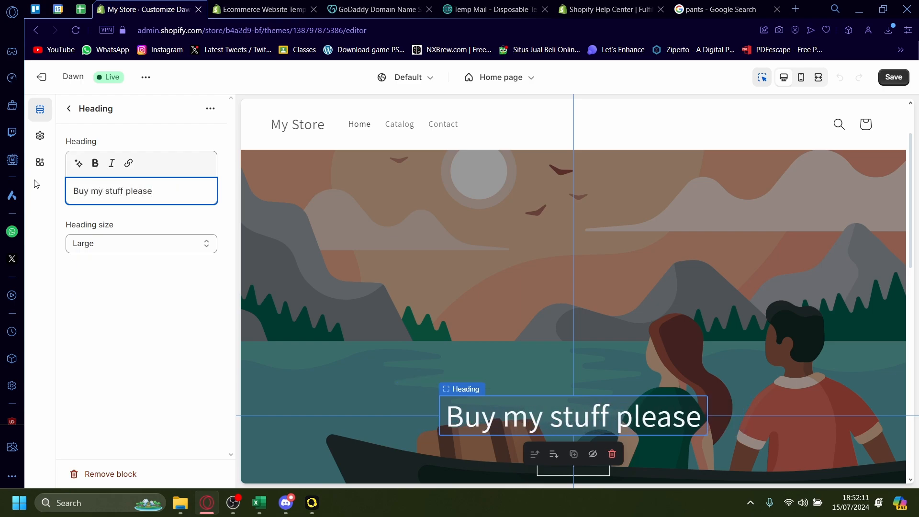
click(69, 108)
Step: Look over the home page preview down to the footer and examine the Catalog page's product grid
scroll(326, 271, down, 10)
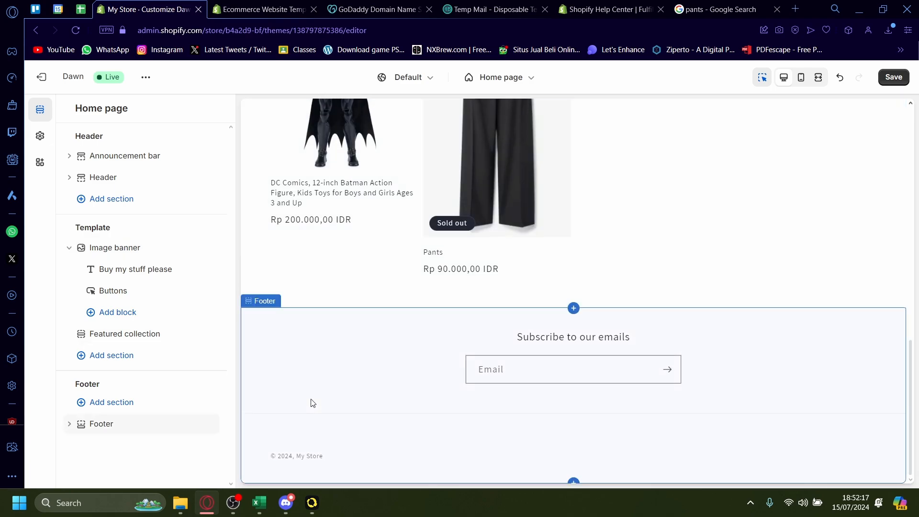
scroll(313, 399, up, 10)
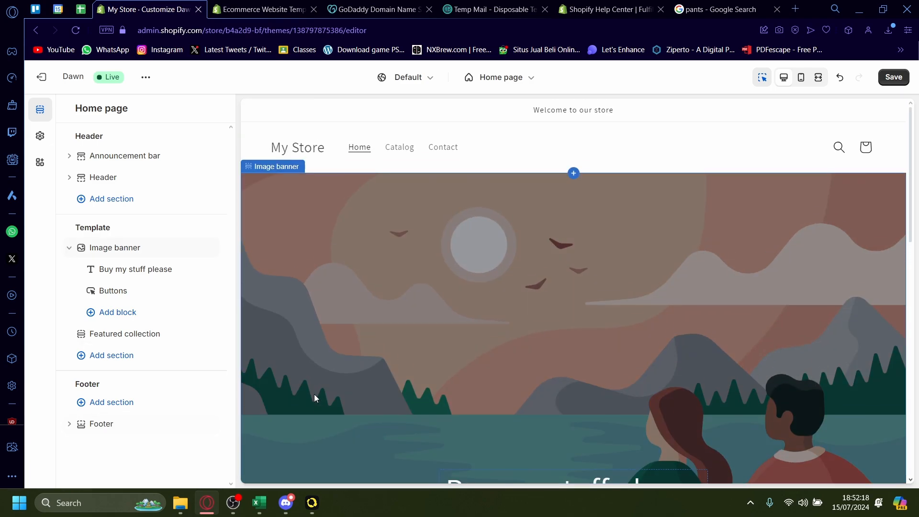
click(400, 149)
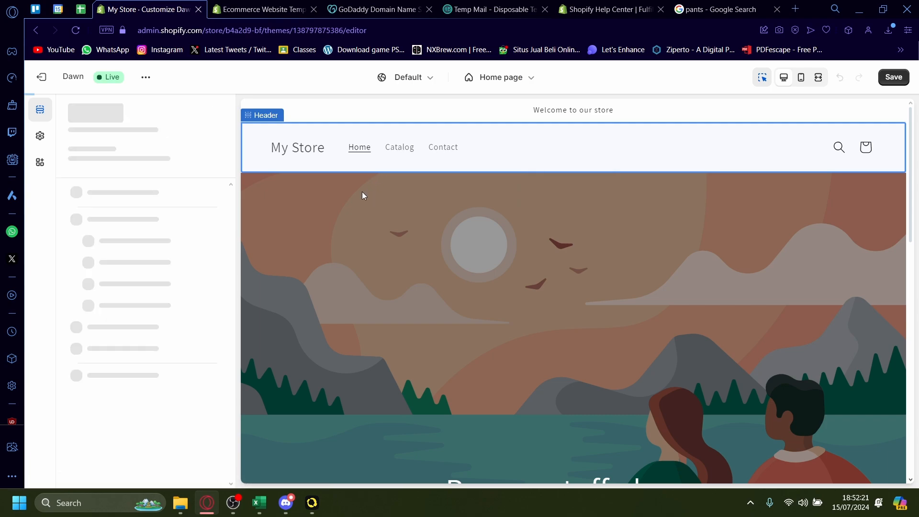
scroll(474, 278, down, 2)
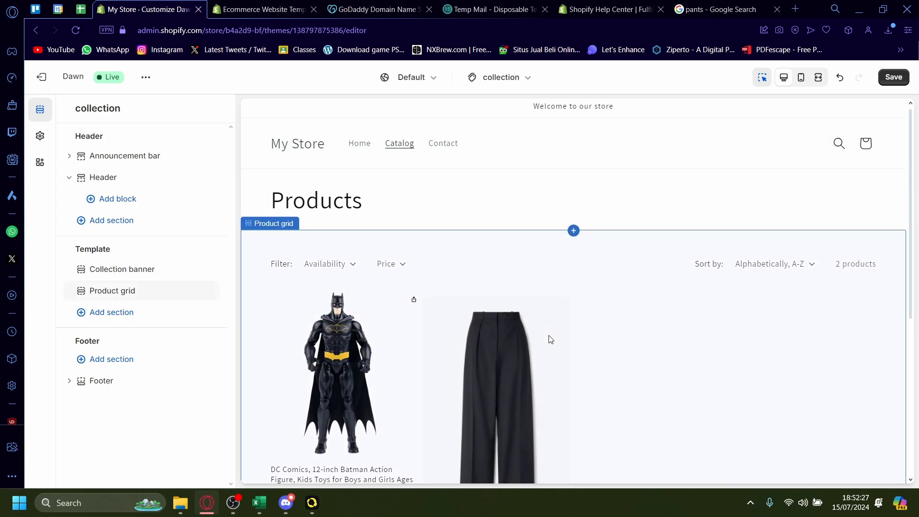
scroll(551, 339, down, 2)
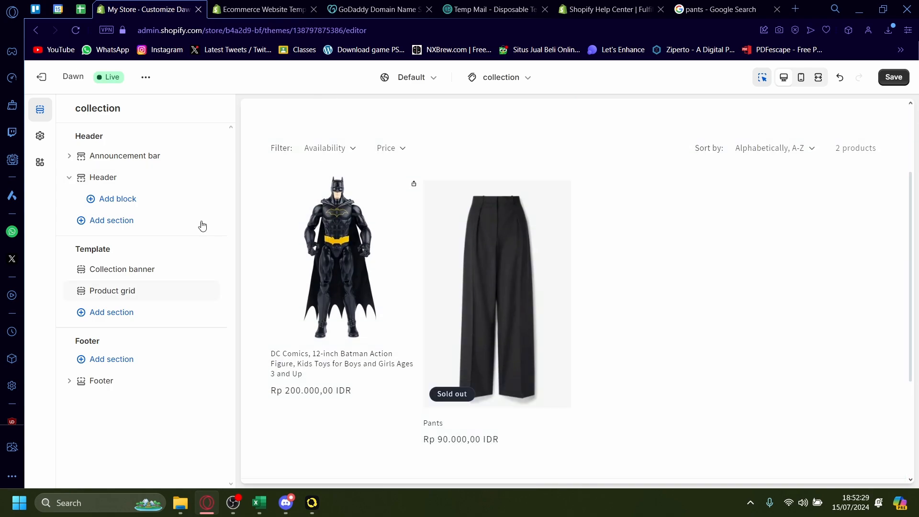
Step: Check which sections can be added to the header and preview the store's Contact page
click(95, 222)
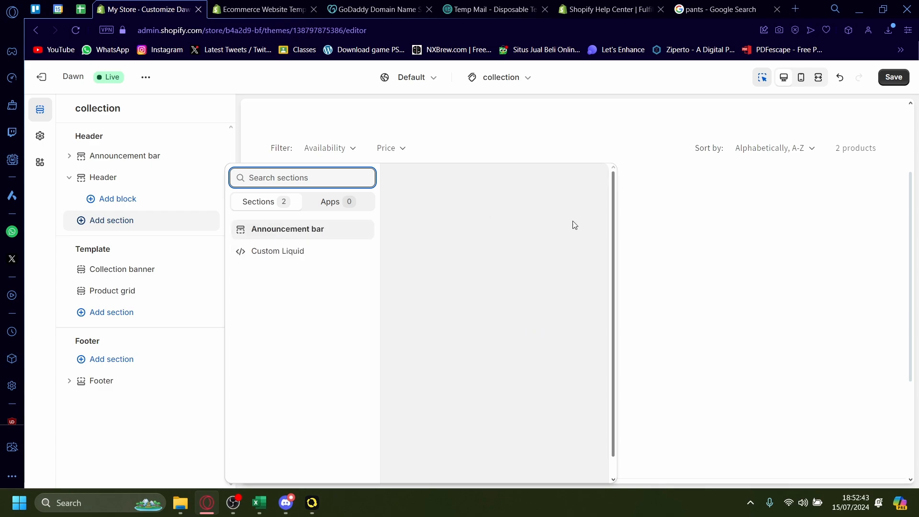
click(722, 289)
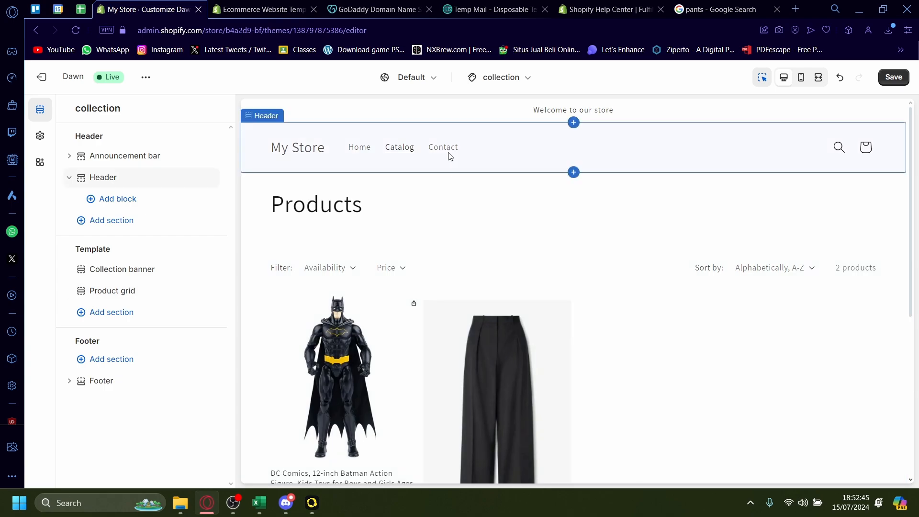
click(448, 149)
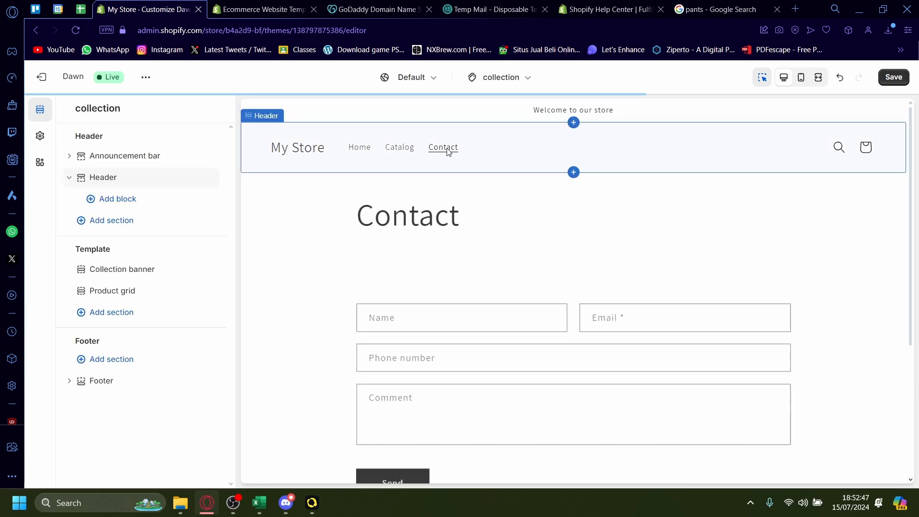
Step: Leave the theme editor without saving and open the Dawn theme's code for editing
click(45, 79)
click(614, 311)
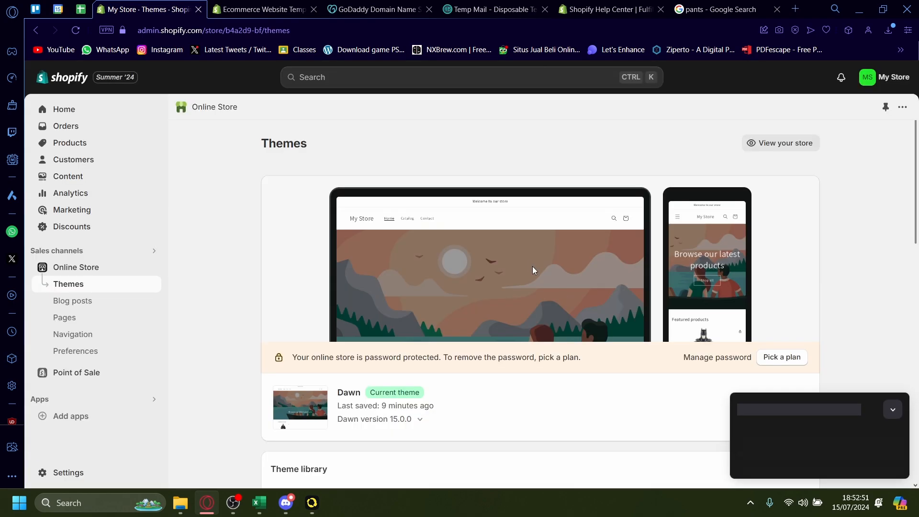
scroll(532, 266, down, 2)
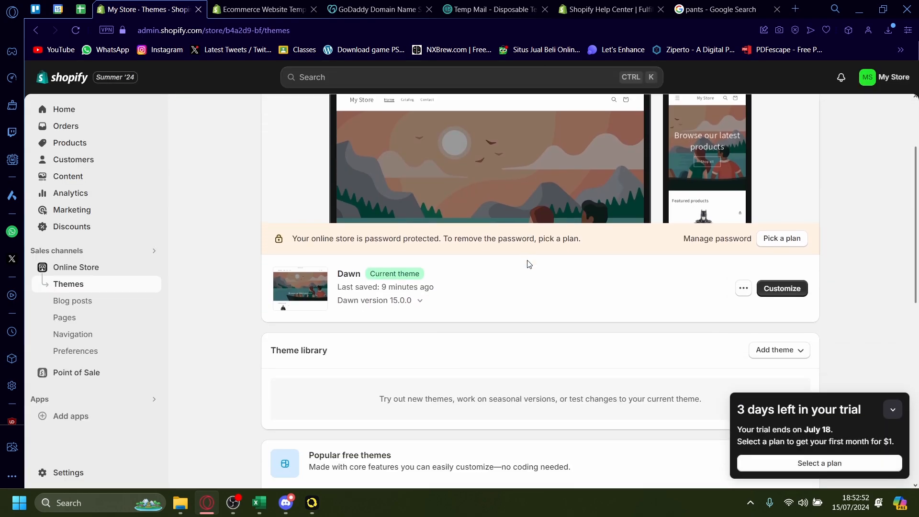
click(744, 289)
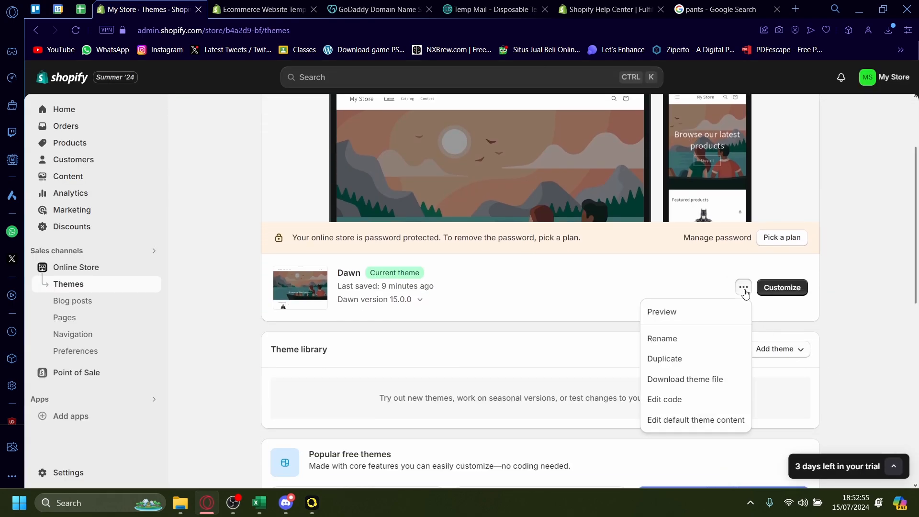
click(677, 408)
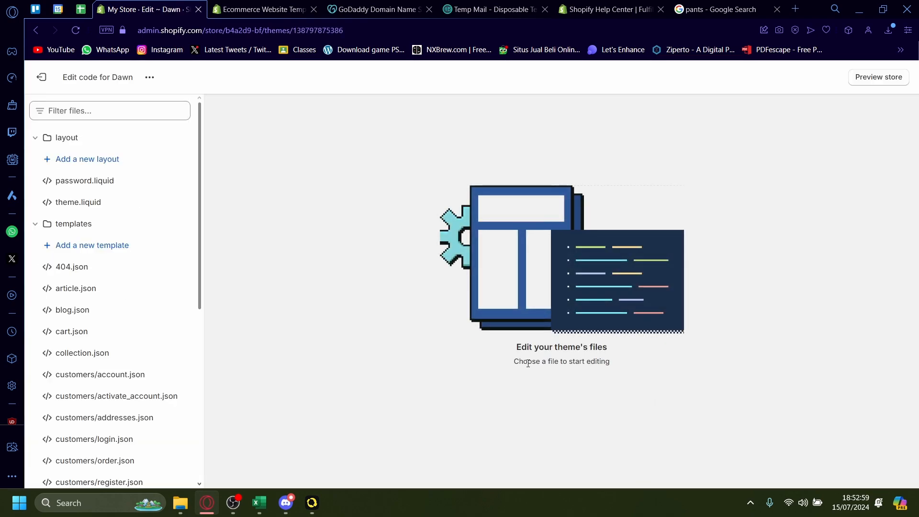
Step: Open the password.liquid layout file and read through its code down to the footer section
click(81, 185)
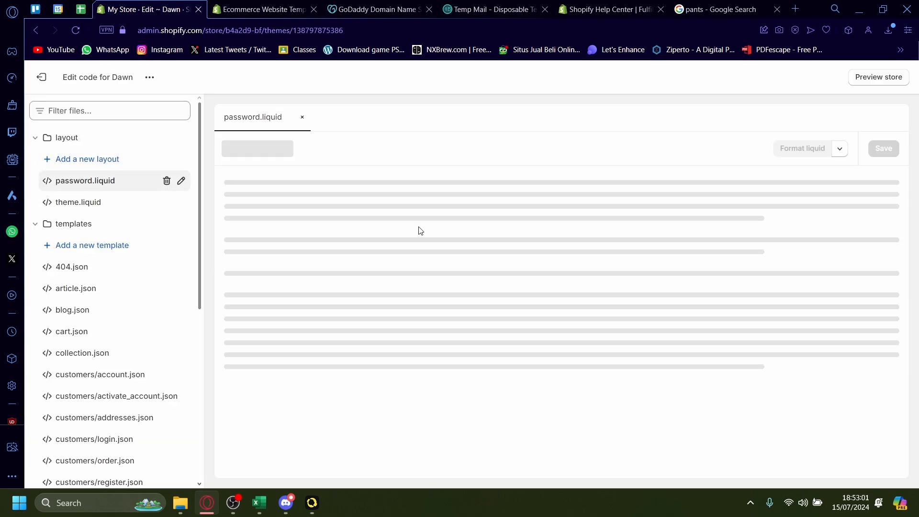
scroll(390, 239, down, 10)
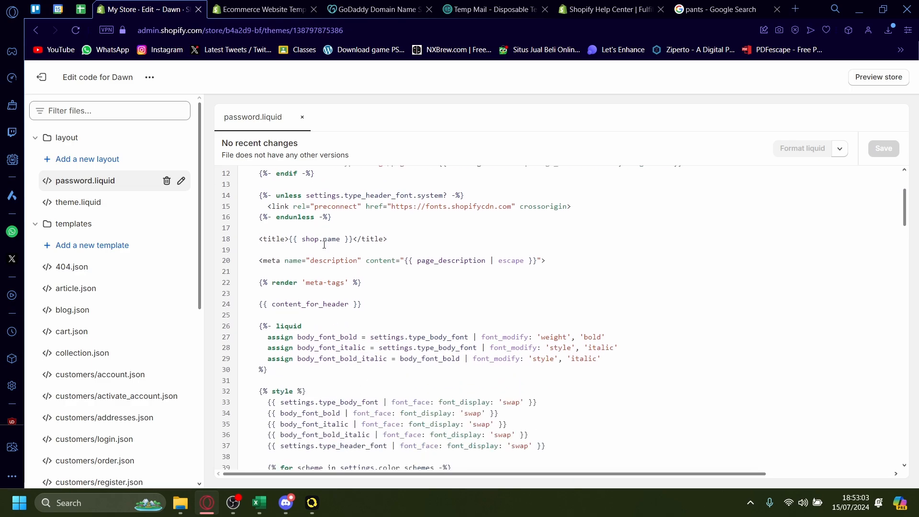
scroll(428, 275, down, 8)
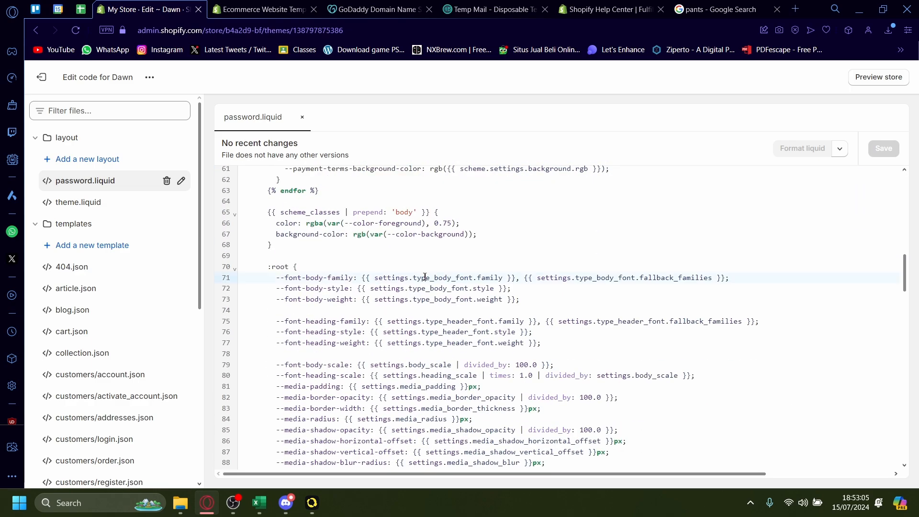
click(420, 277)
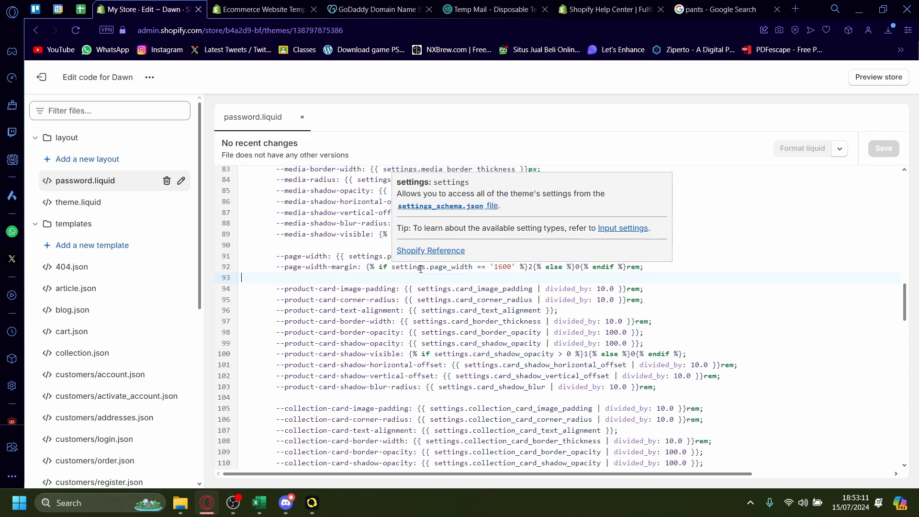
scroll(421, 269, down, 7)
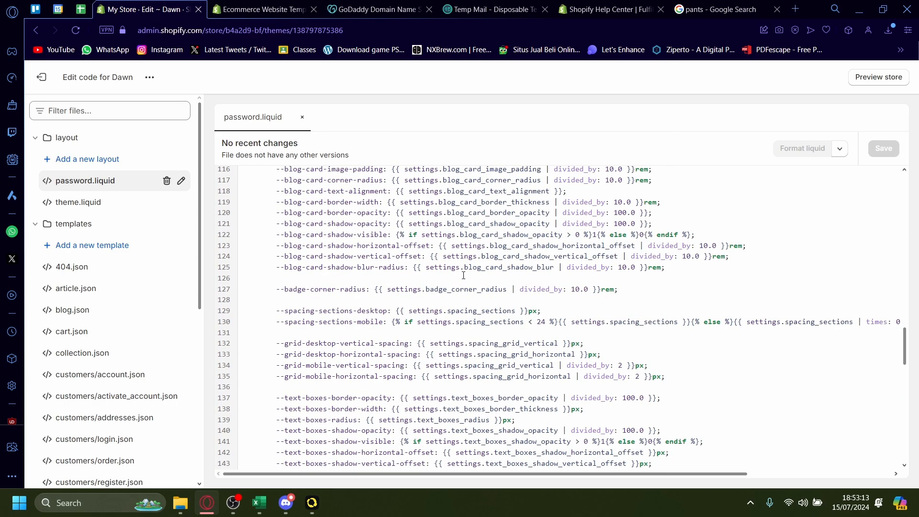
click(464, 276)
scroll(463, 275, down, 4)
click(463, 276)
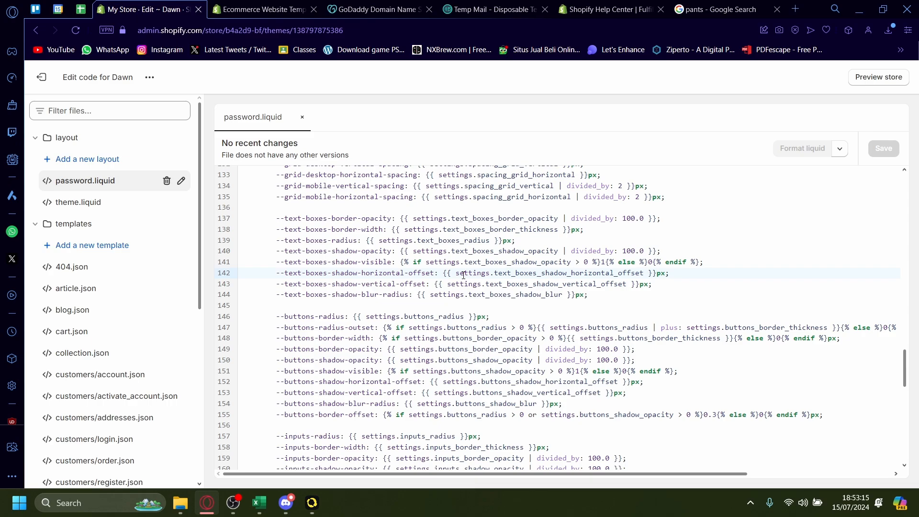
scroll(427, 335, down, 8)
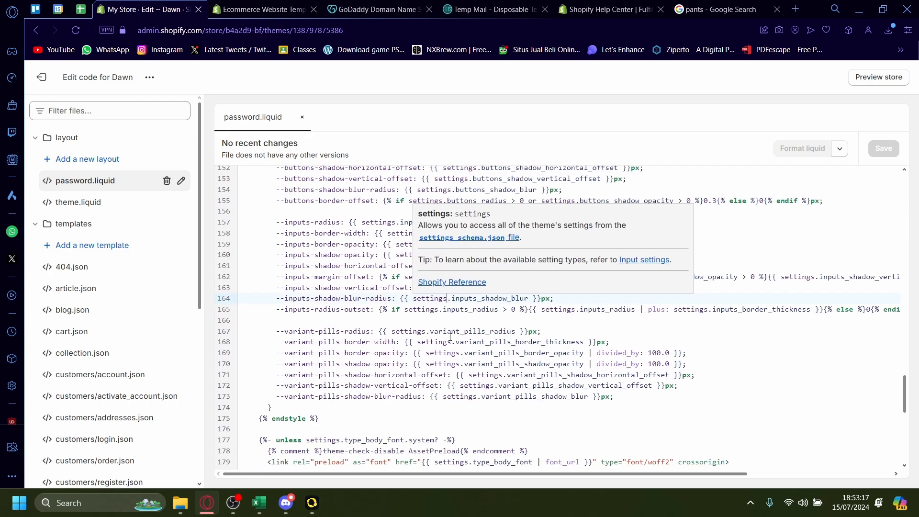
click(392, 266)
scroll(359, 306, down, 4)
click(371, 303)
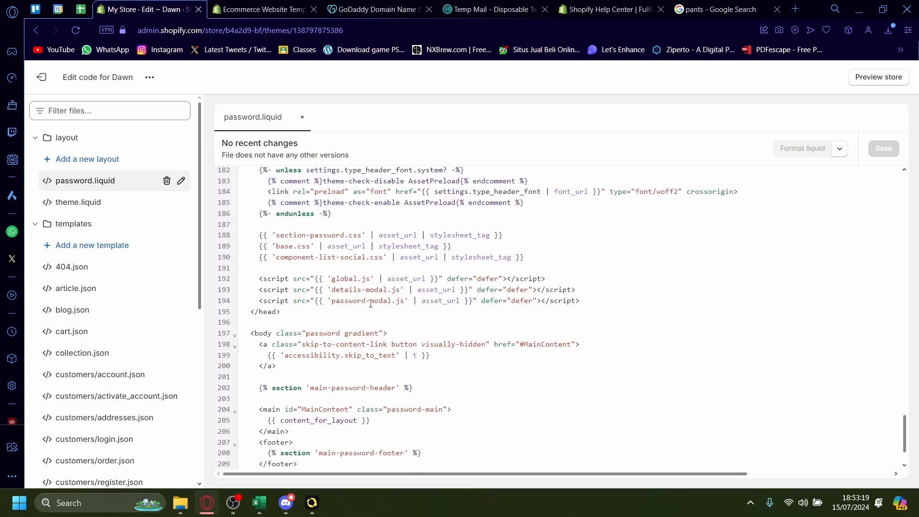
scroll(370, 287, down, 1)
scroll(410, 211, up, 10)
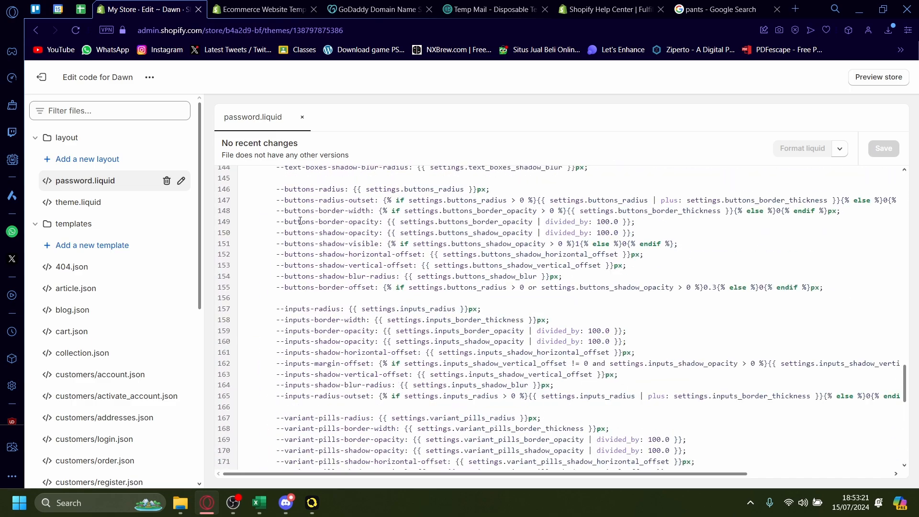
Step: Leave the code editor, open the Dawn theme's default theme content for editing, and collapse the trial notice
click(46, 88)
scroll(623, 297, down, 3)
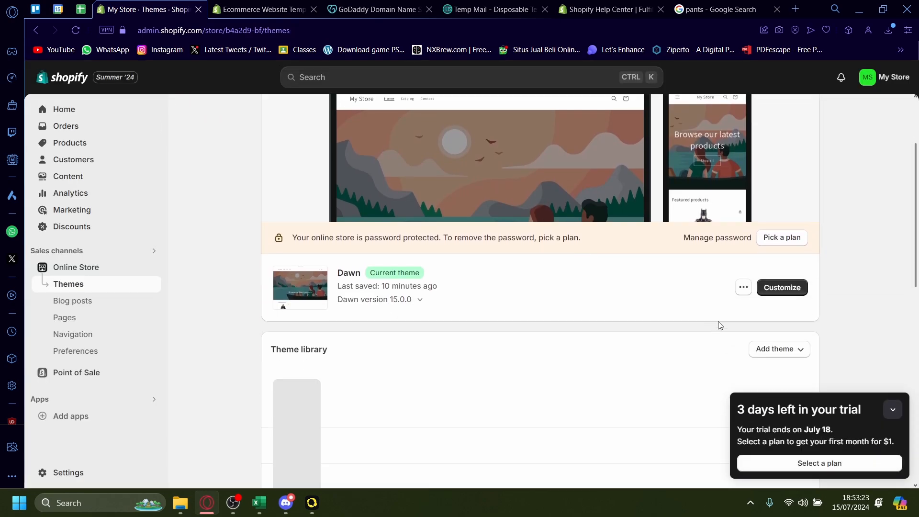
click(743, 287)
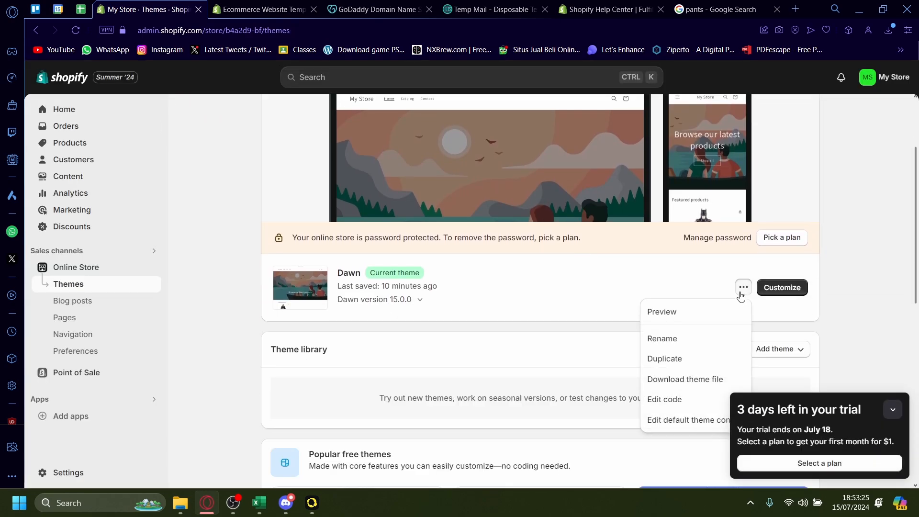
scroll(675, 364, down, 1)
click(693, 364)
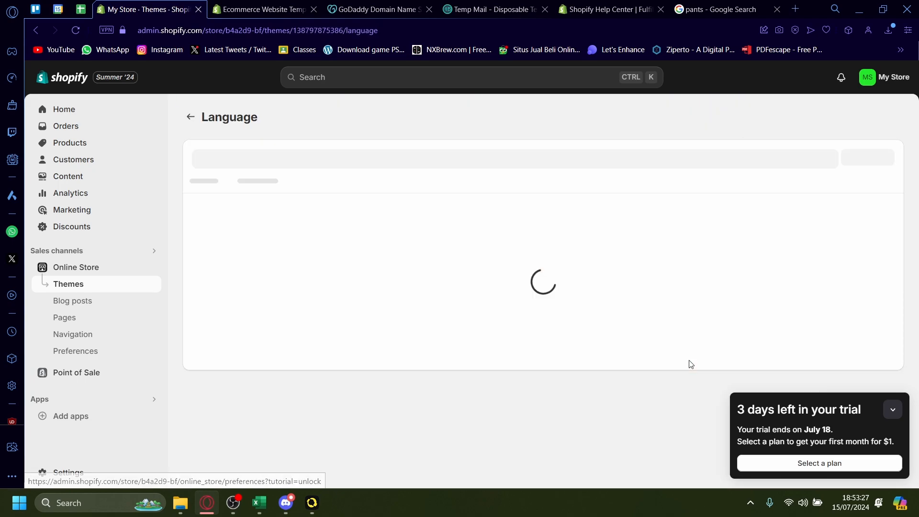
click(890, 410)
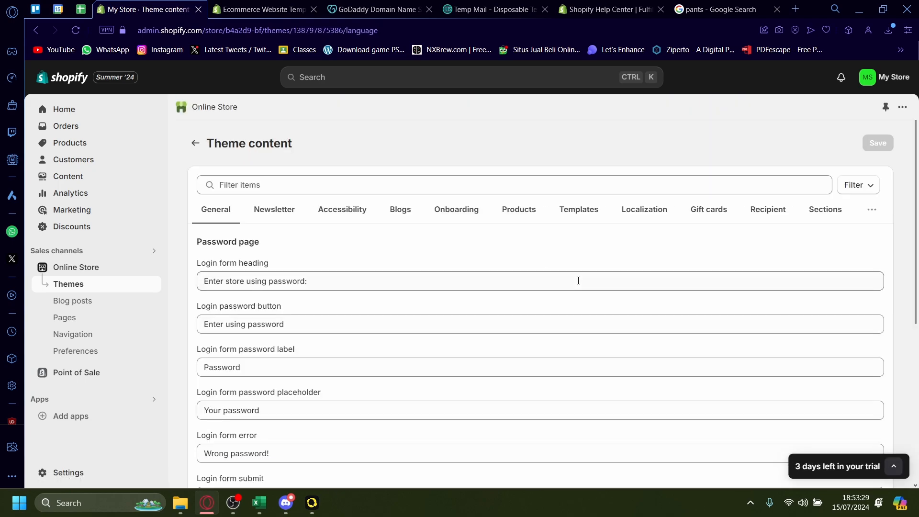
Step: Look through the General theme content from the password page texts to the slider texts, and return to the Themes page
scroll(578, 285, down, 8)
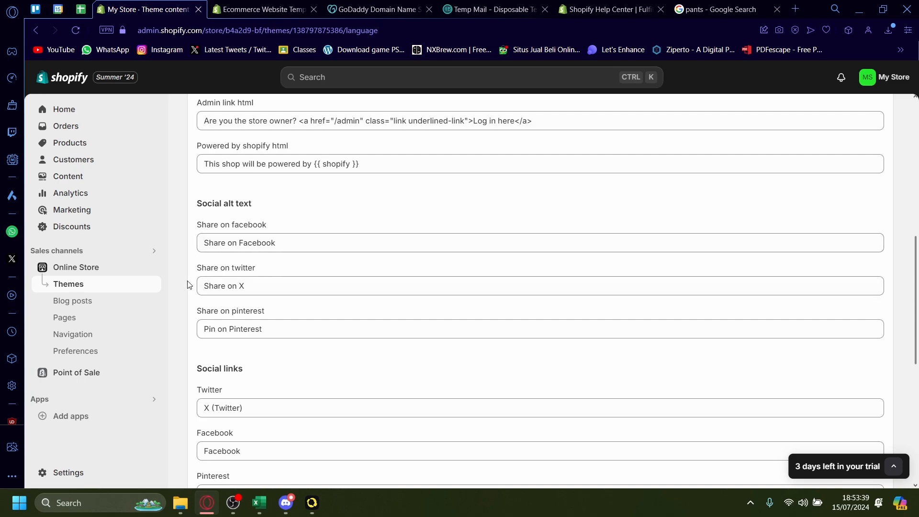
scroll(240, 299, down, 6)
scroll(241, 299, down, 15)
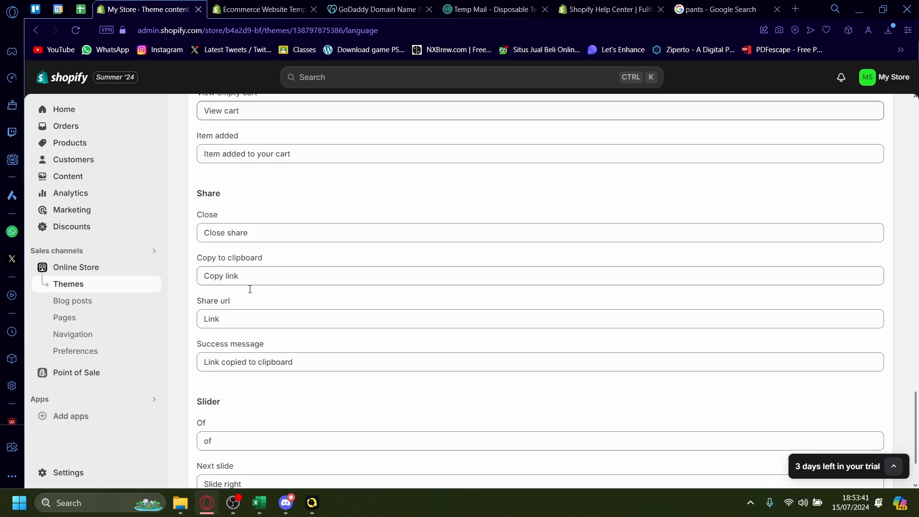
scroll(275, 302, up, 20)
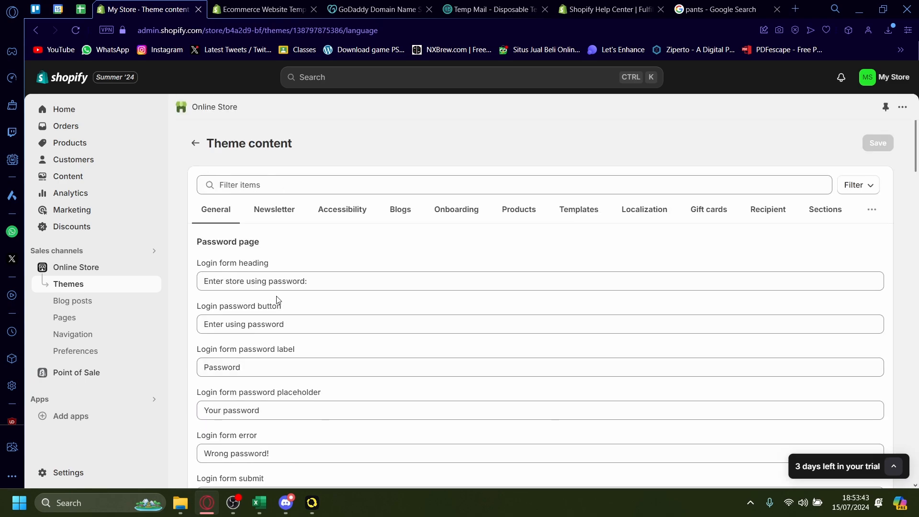
click(62, 279)
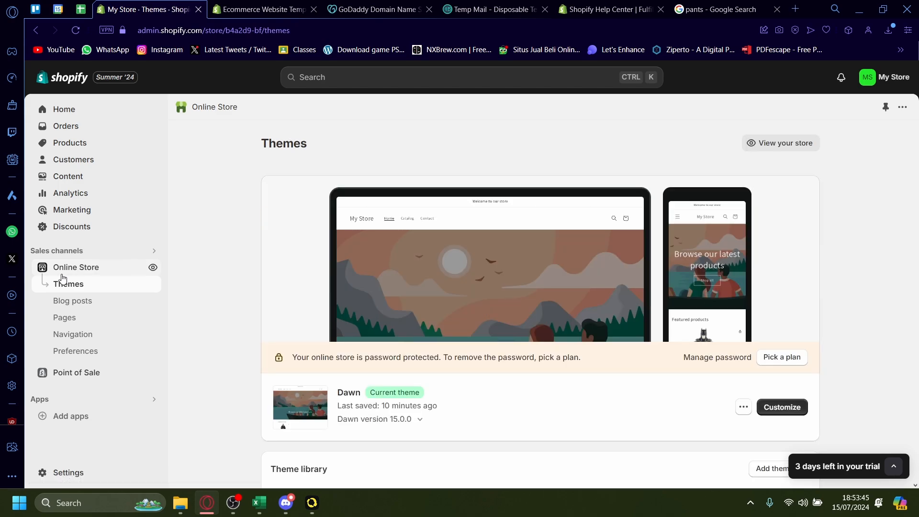